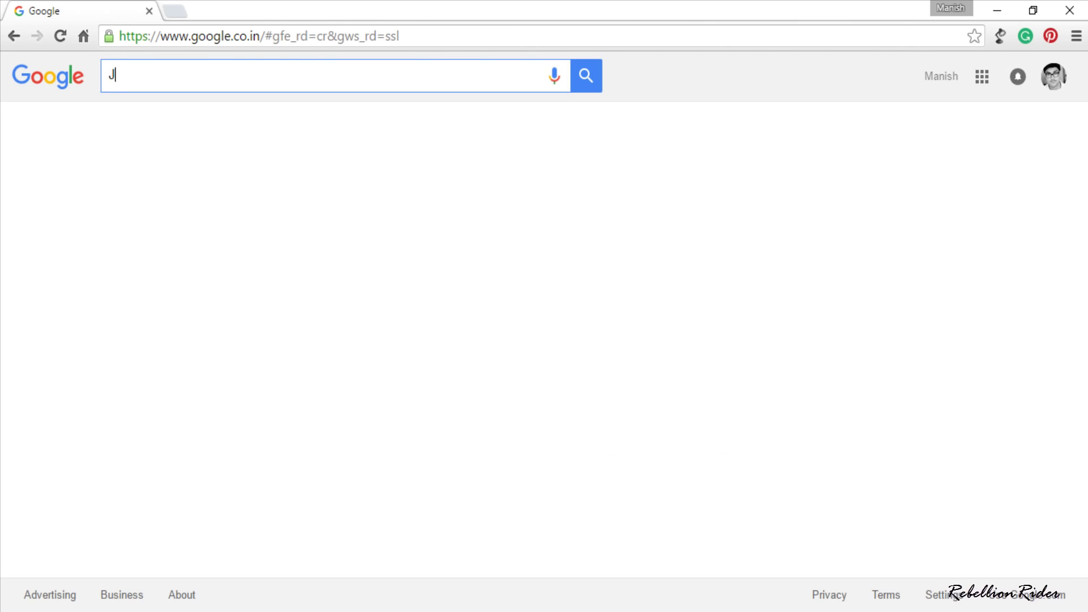
Step: Search Google for JDK and open Oracle's Java SE Downloads page from the results
text(DK)
key(Return)
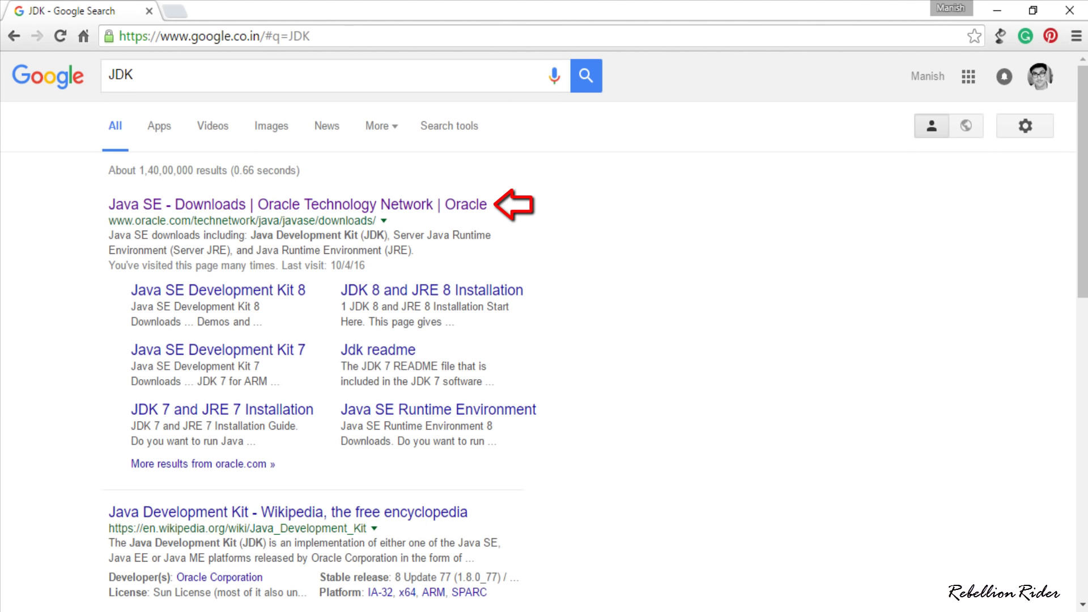
click(297, 205)
Step: Open the JDK download page for Java SE 8u77 and accept the license agreement for Java SE Development Kit 8u77
scroll(538, 332, down, 3)
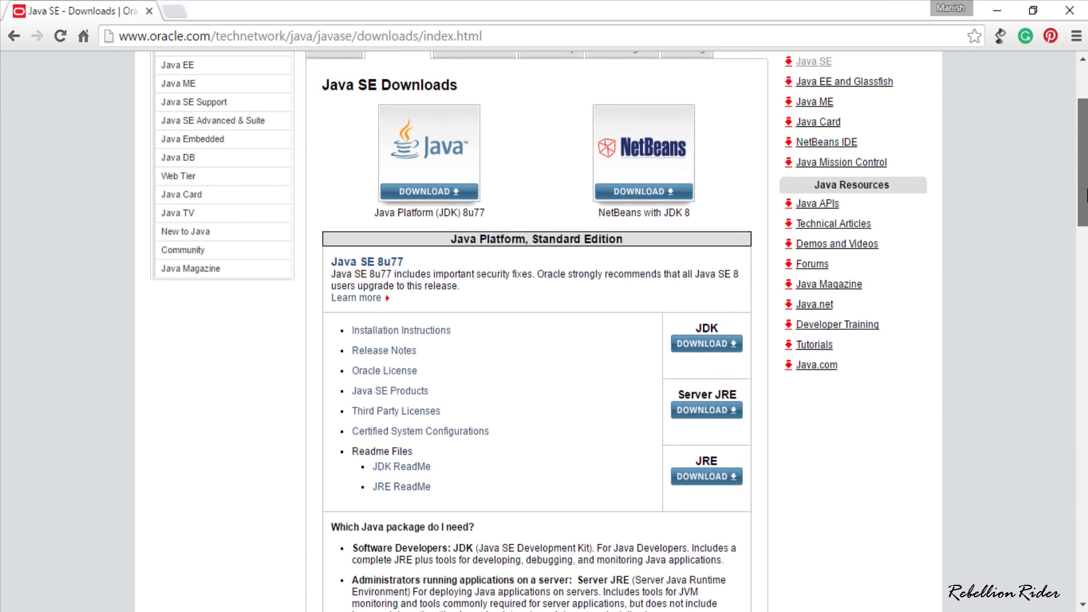
scroll(1038, 389, down, 1)
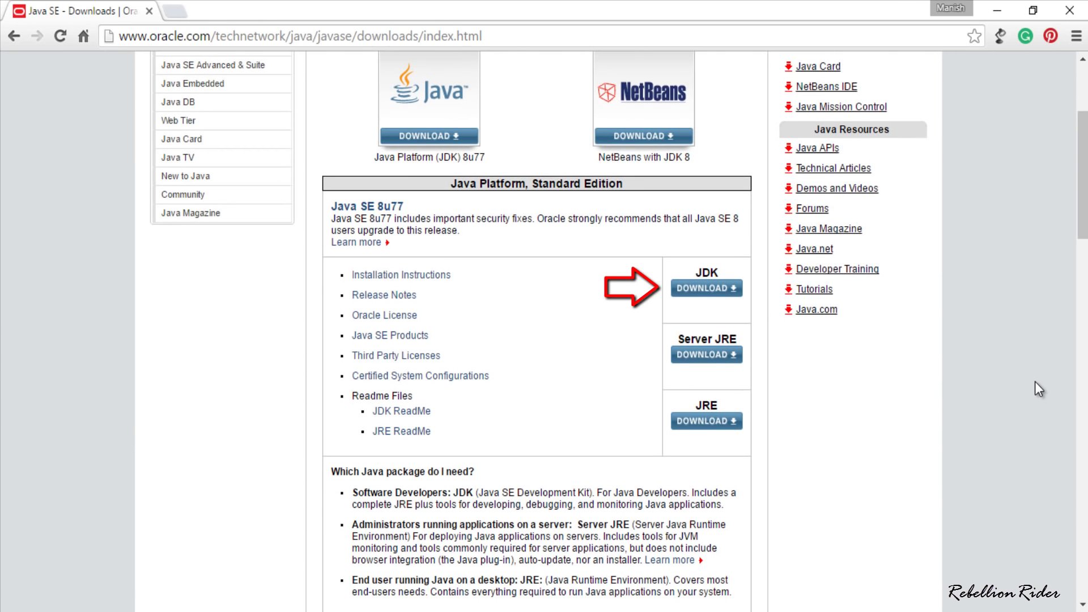
click(718, 290)
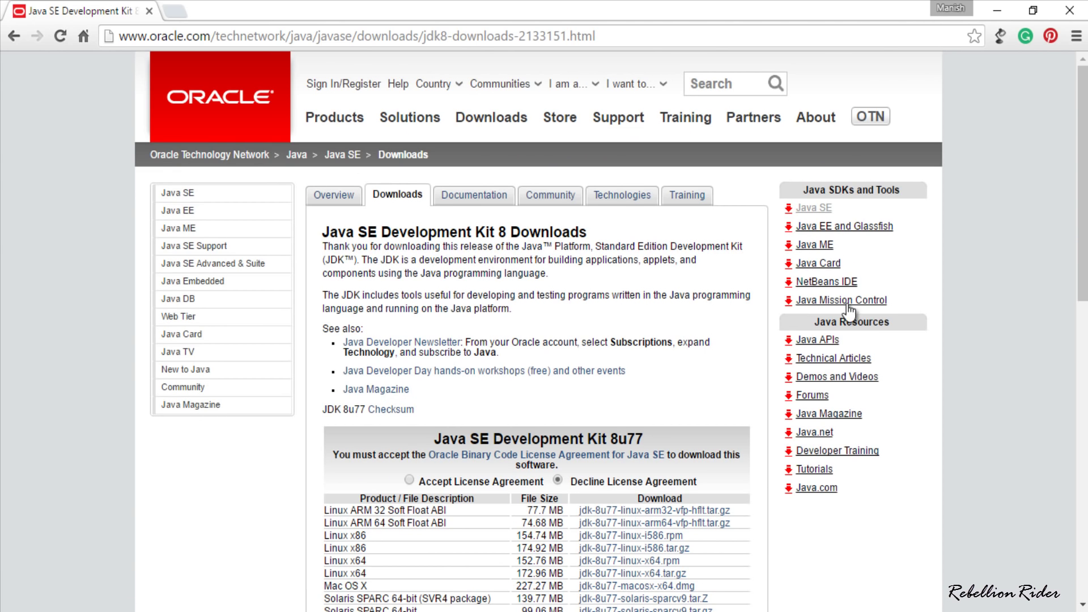
drag(1083, 162, 1086, 231)
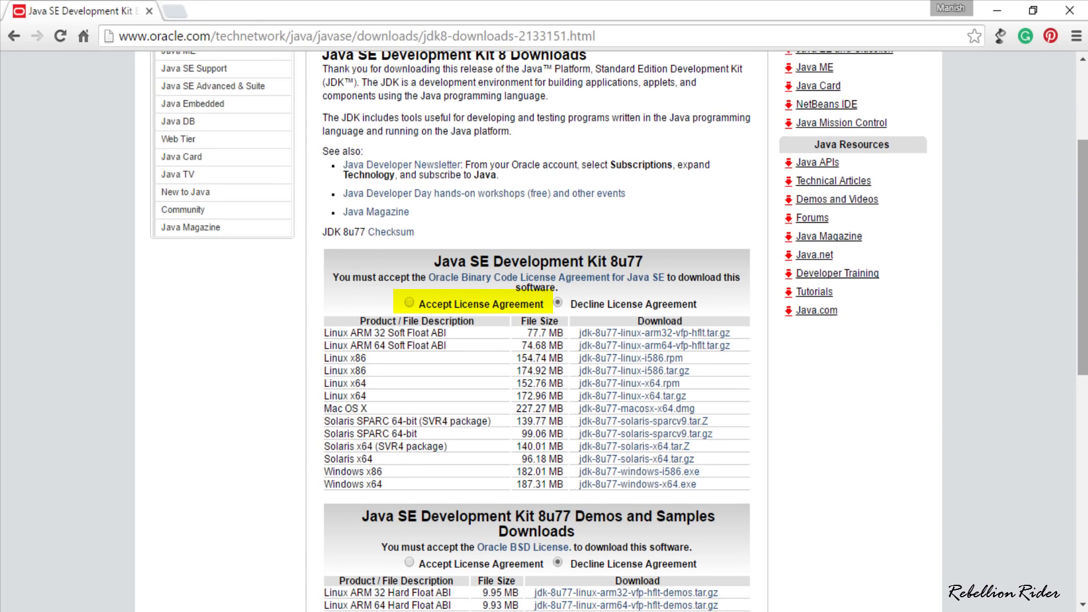
click(409, 302)
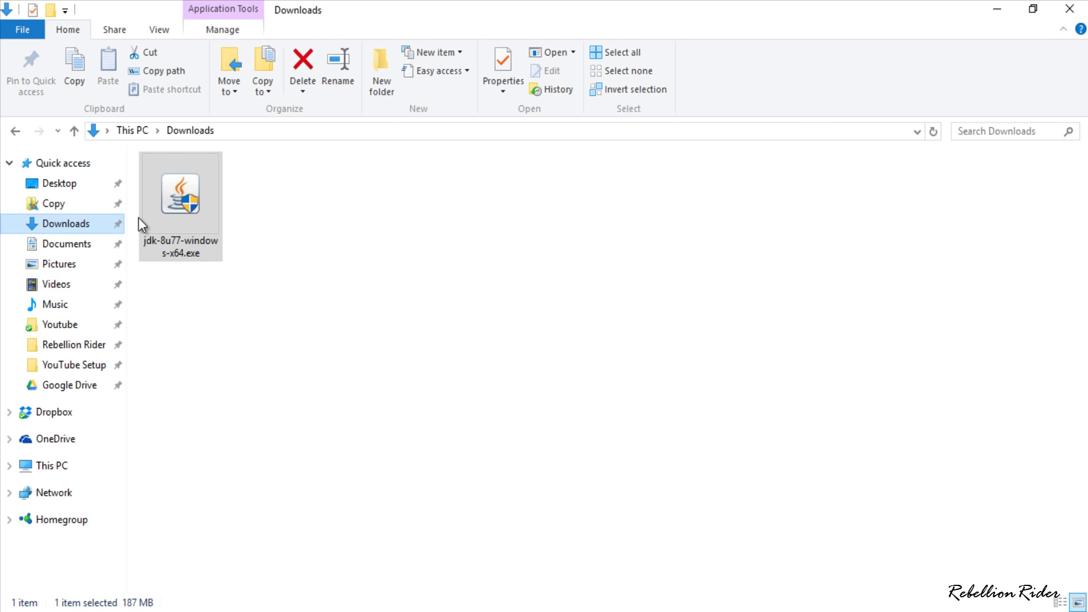
Step: Run jdk-8u77-windows-x64.exe from the Downloads folder and install the JDK and JRE with the default features and destination folders
right_click(157, 215)
click(202, 214)
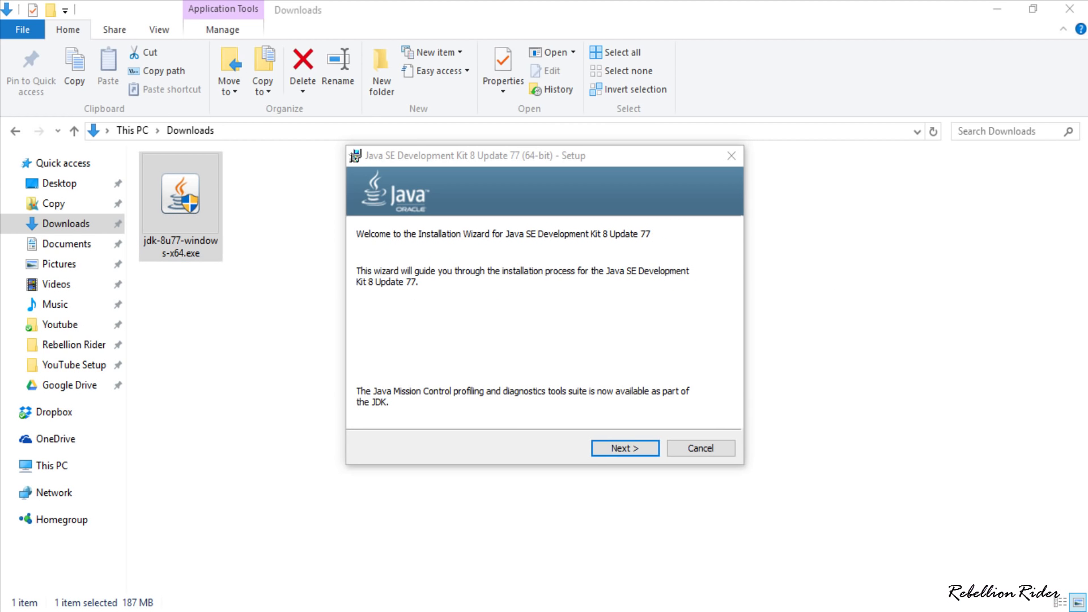
click(624, 449)
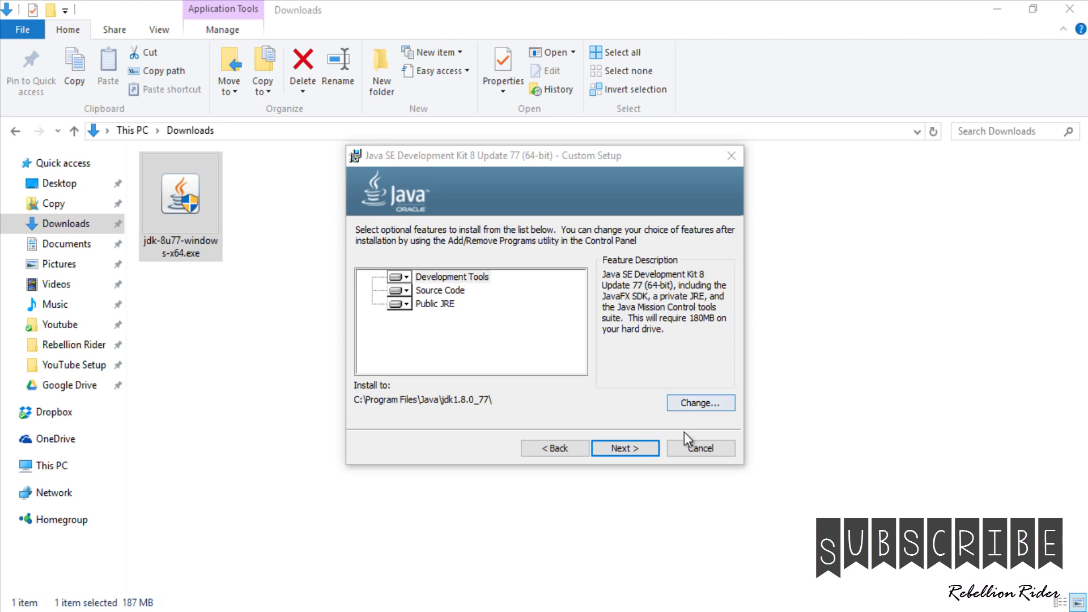
click(644, 450)
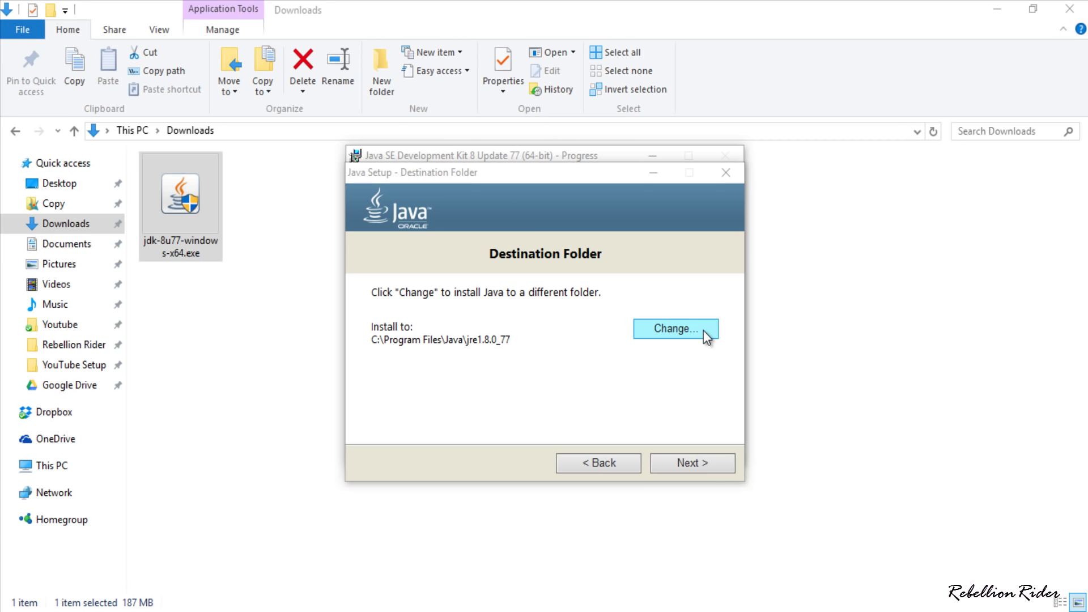
click(700, 463)
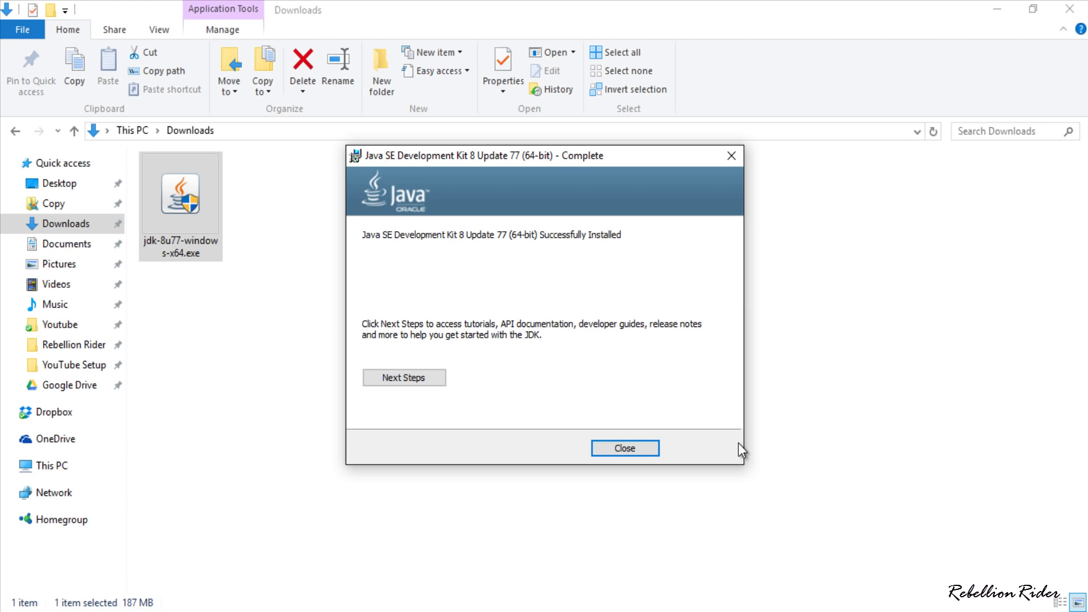
click(637, 449)
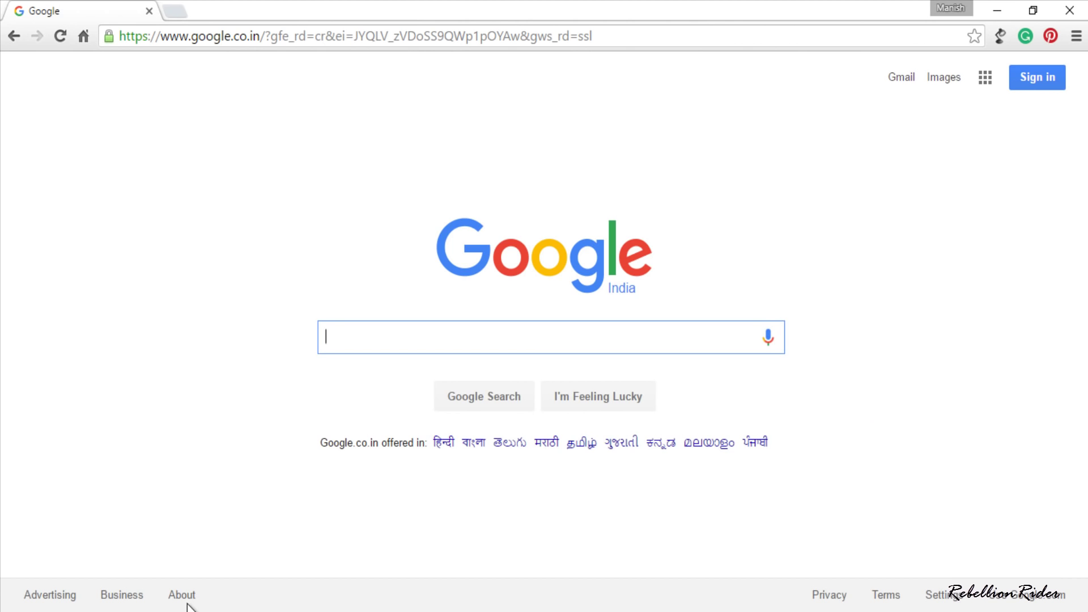
Step: Search Google for SQL developer in the browser and open the Oracle SQL Developer Downloads page
text(SQL developer)
key(Return)
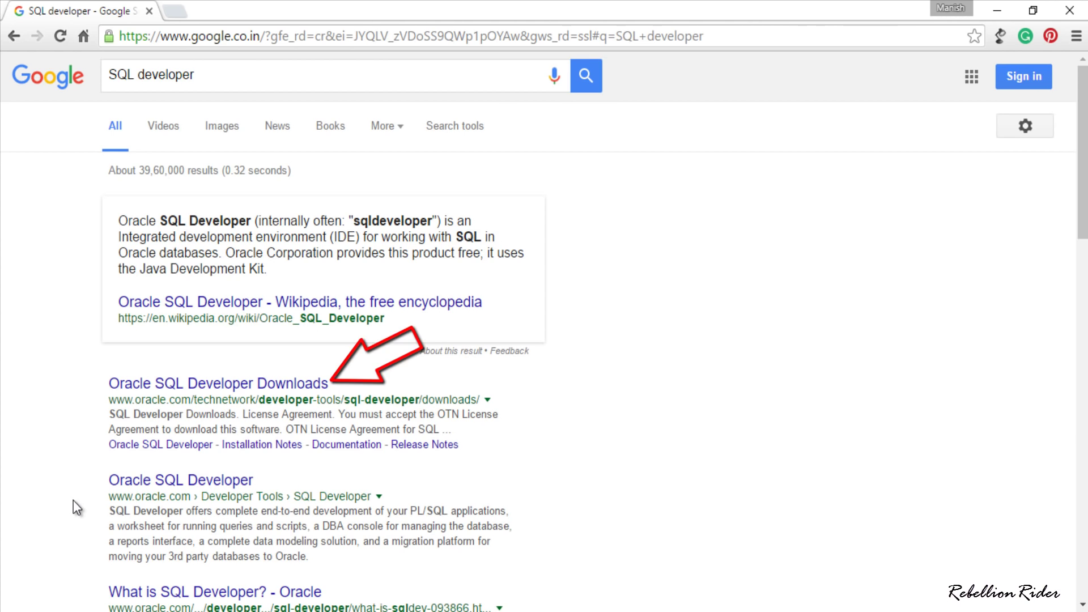
click(262, 385)
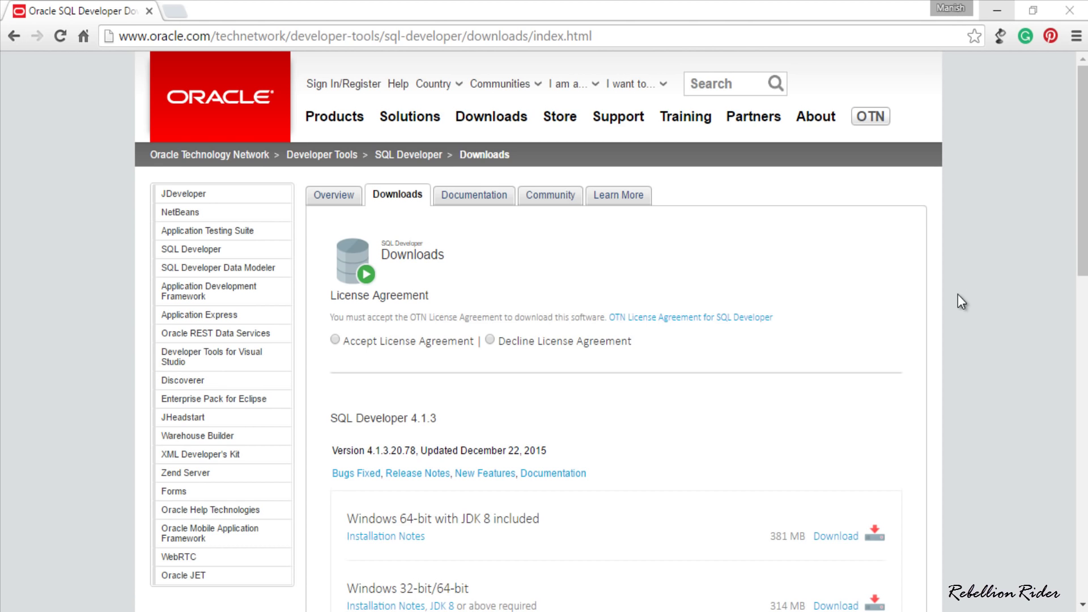
Step: Accept the OTN license agreement and download the Windows 32-bit/64-bit package of SQL Developer 4.1.3
click(336, 339)
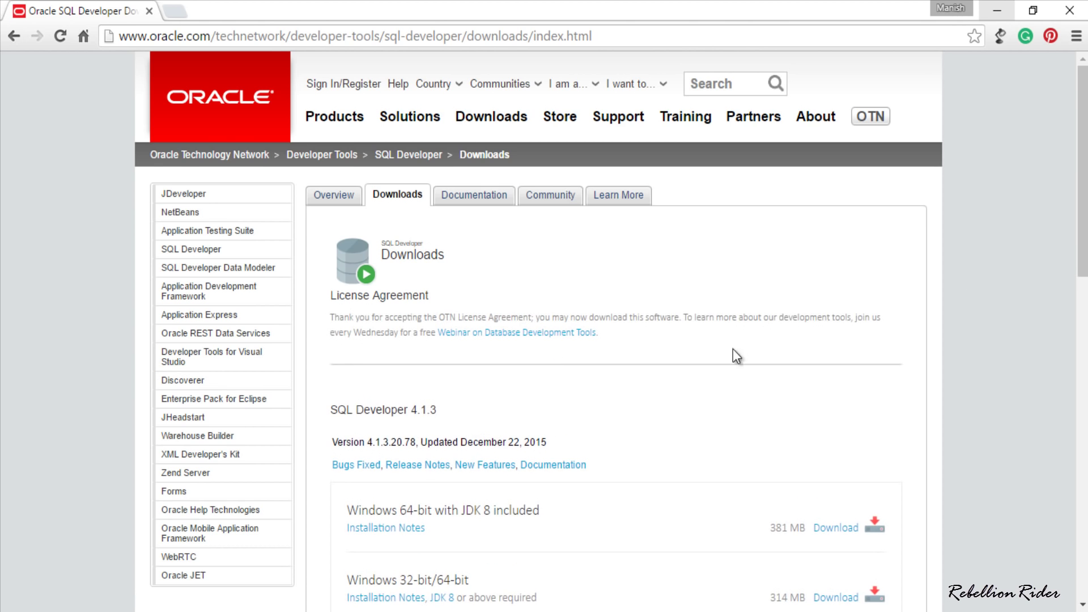
drag(1080, 240, 1068, 365)
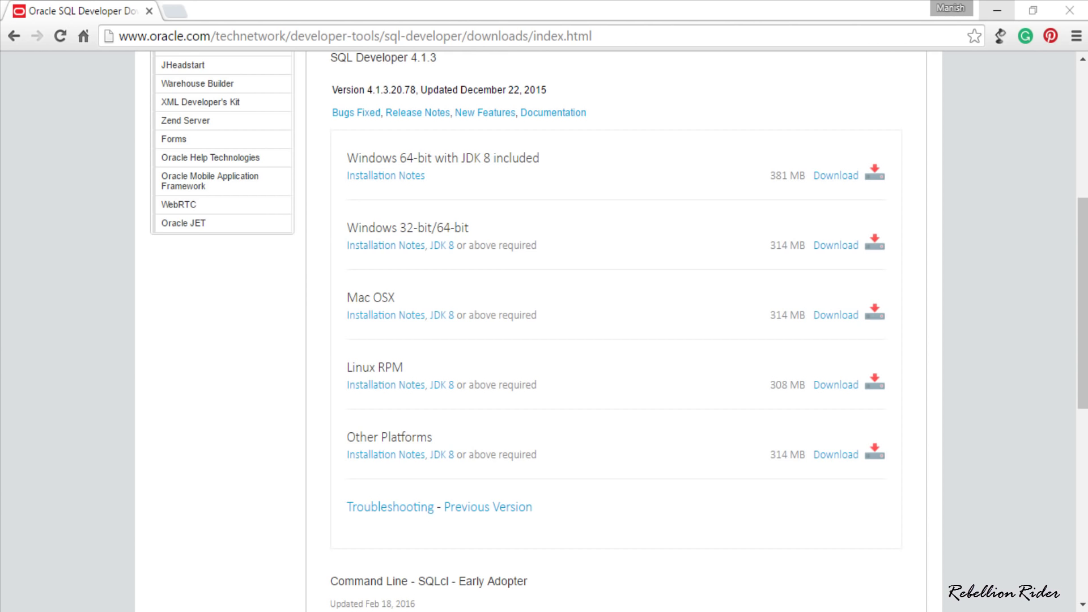
click(840, 249)
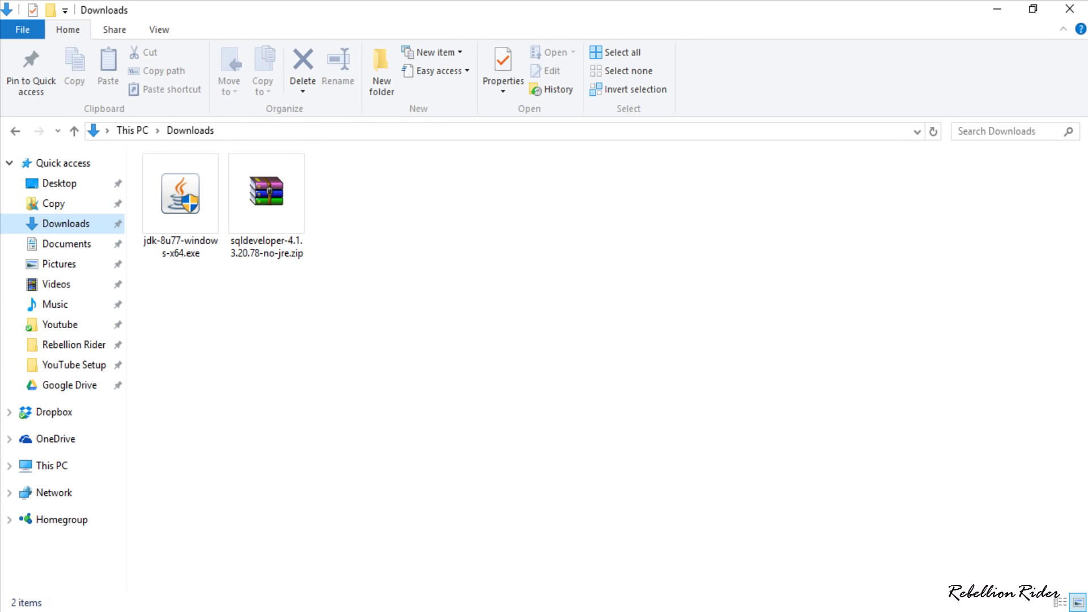
Step: Extract sqldeveloper-4.1.3.20.78-no-jre.zip in place in the Downloads folder and open the extracted sqldeveloper folder
right_click(260, 221)
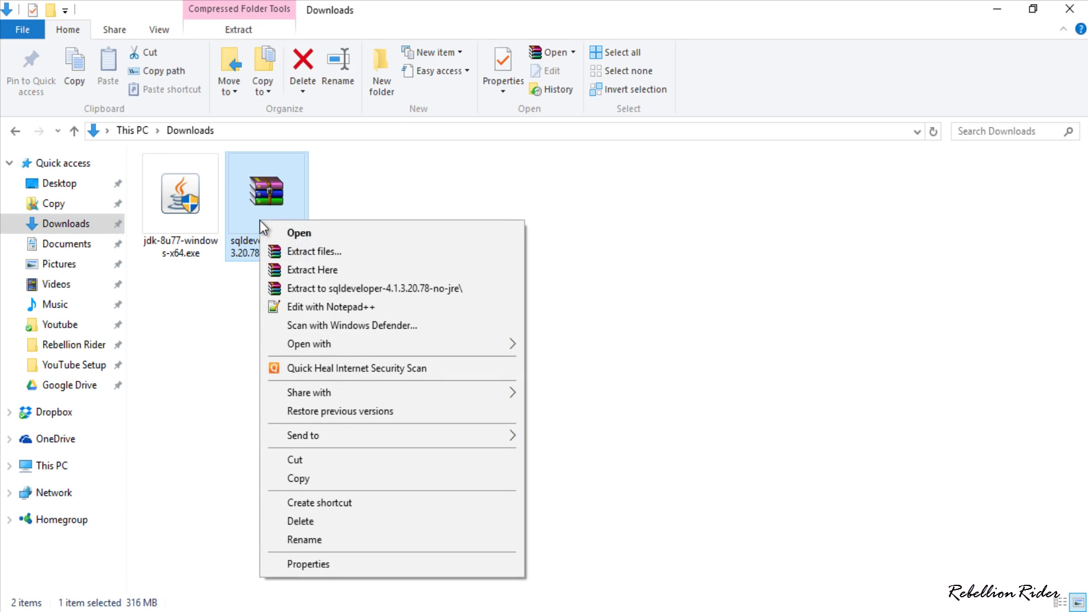
click(305, 270)
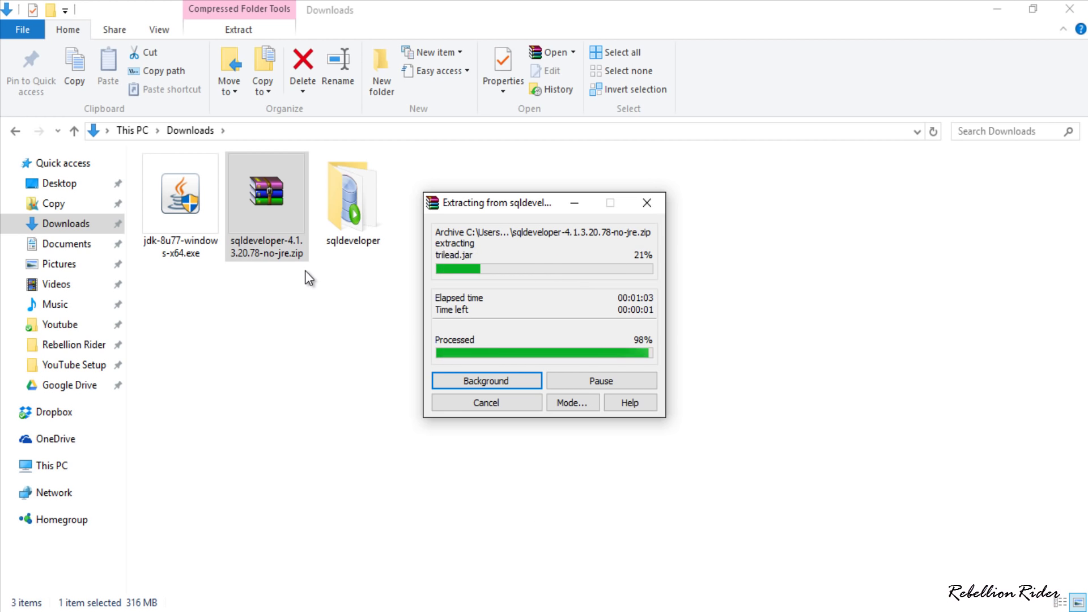
click(321, 216)
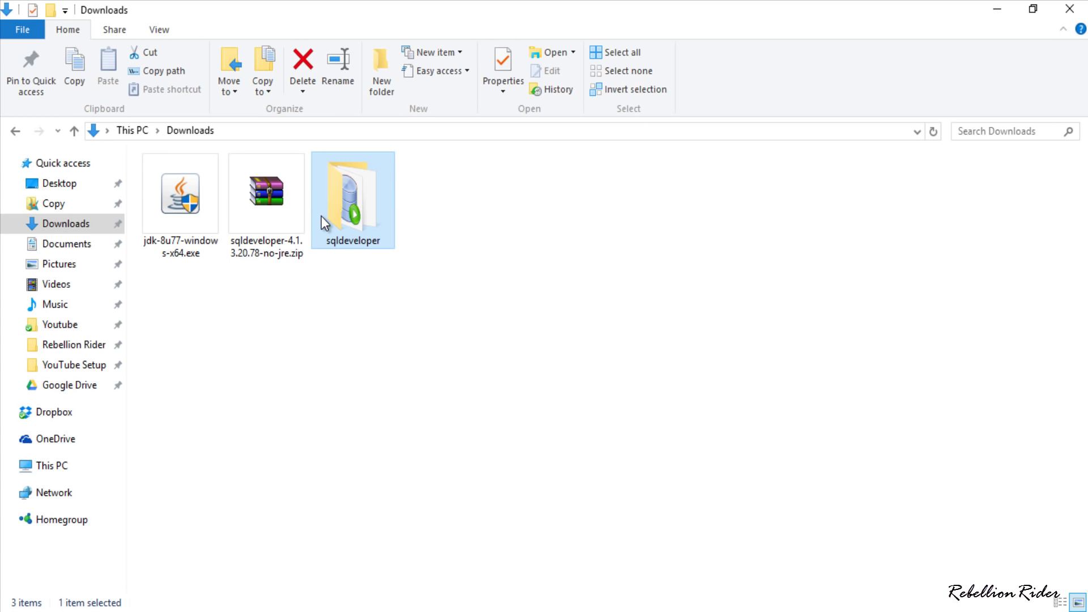
double_click(320, 217)
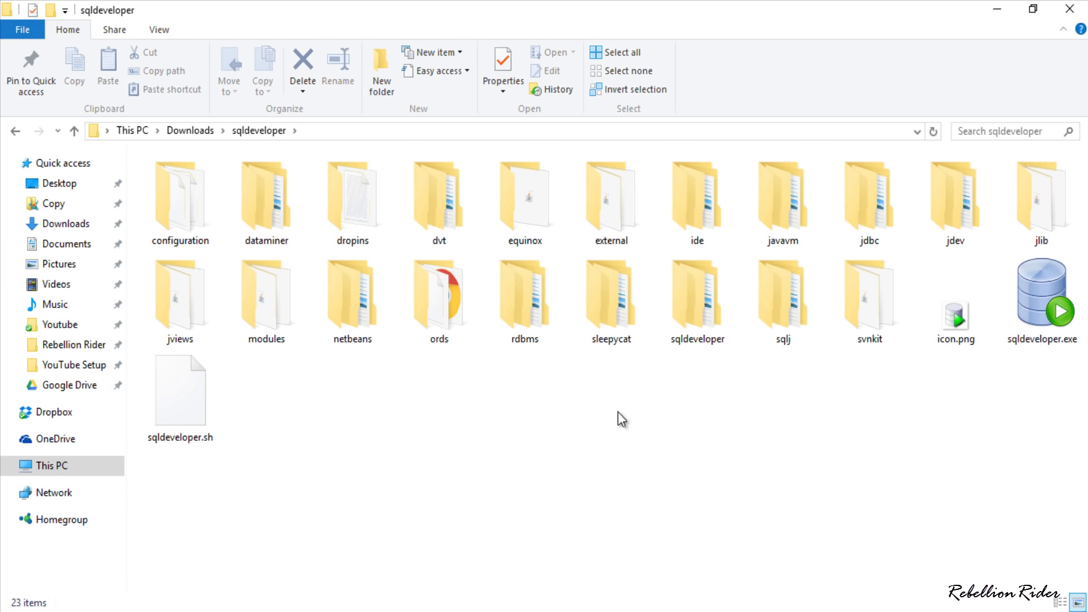
Step: Launch sqldeveloper.exe from the extracted folder and allow it to run despite the unverified publisher
click(1053, 300)
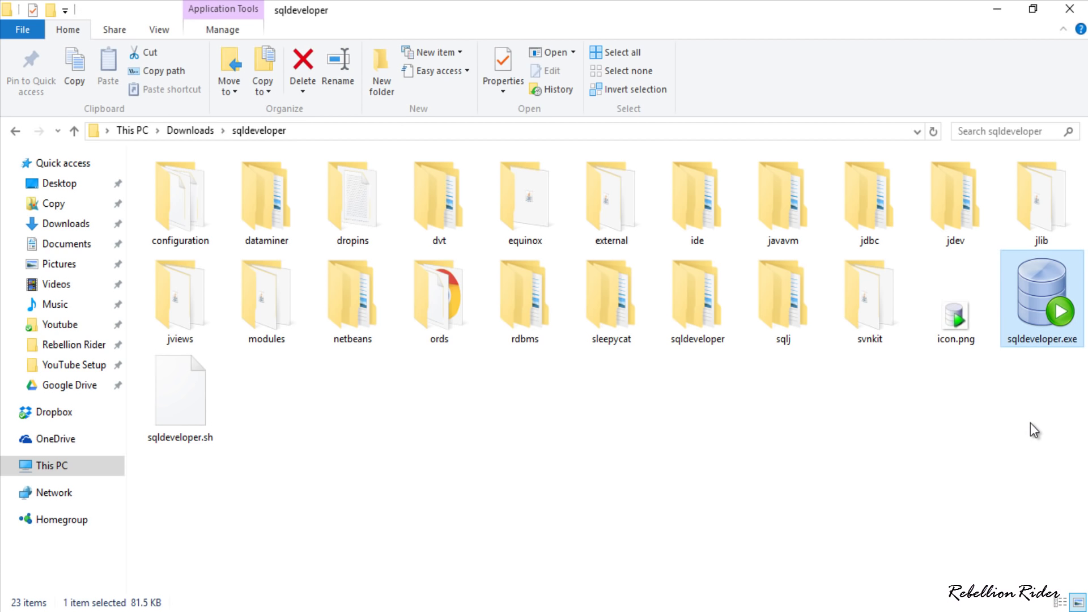
double_click(1034, 291)
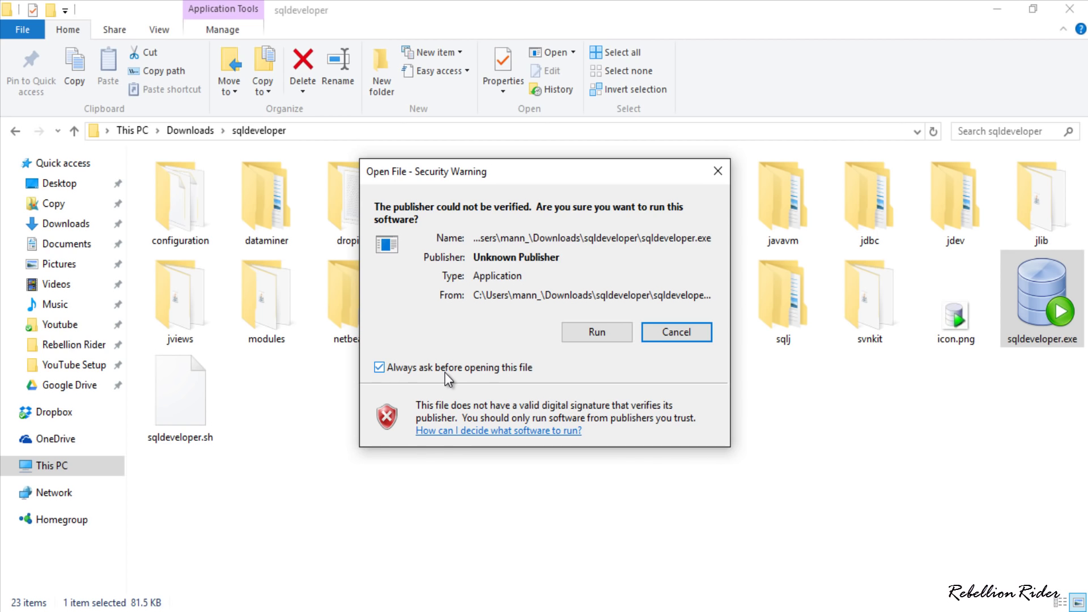
click(611, 337)
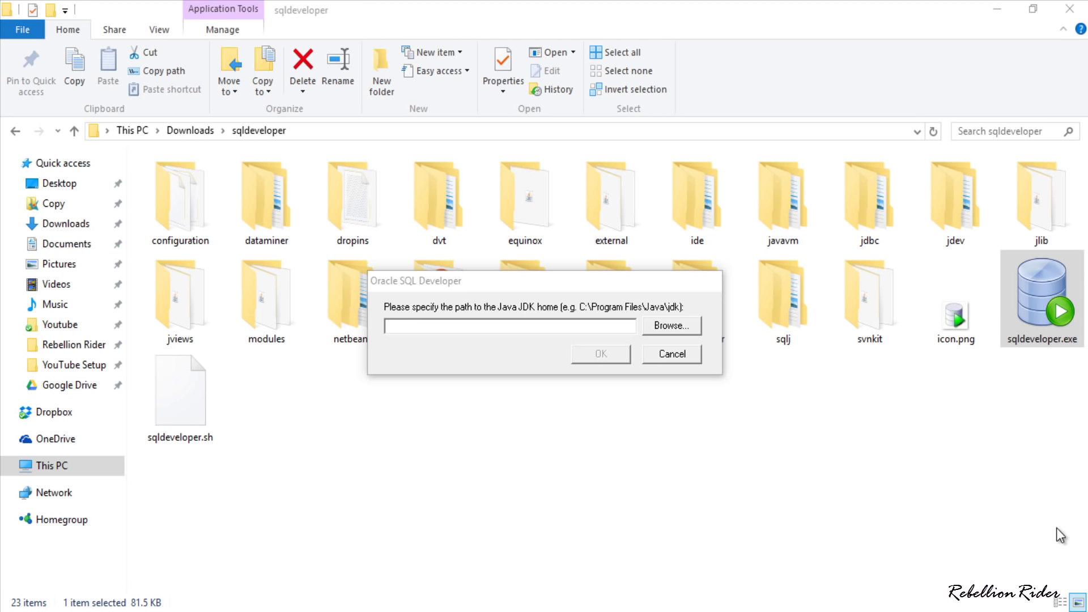
Step: Set the Java JDK home path for Oracle SQL Developer to C:\Program Files\Java\jdk1.8.0_77 and continue loading it
click(606, 327)
text(C:\Program Files\Java\jdk1.8.0_77)
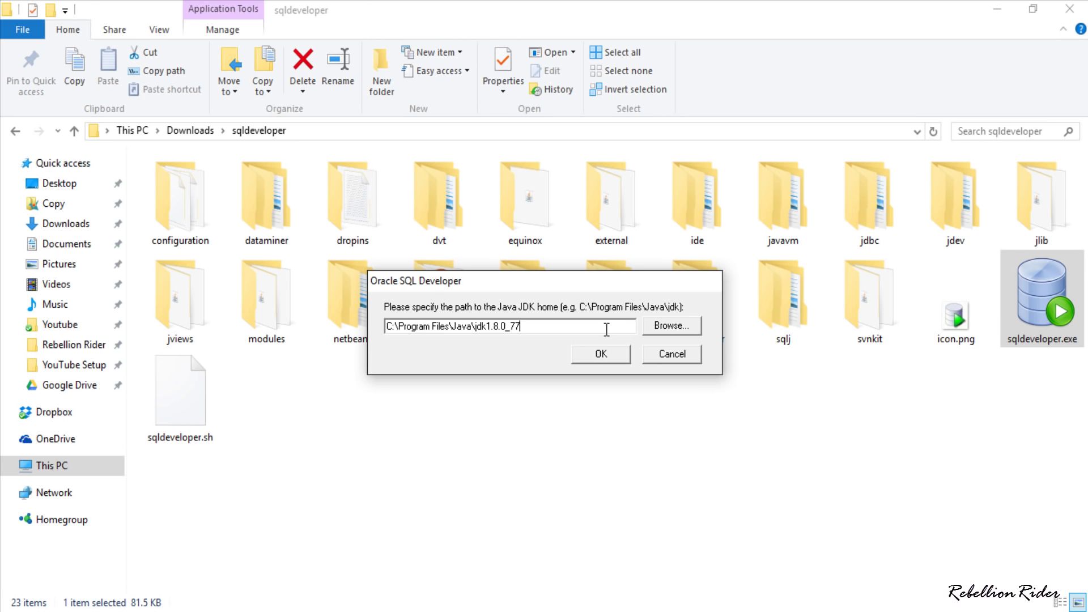
click(614, 356)
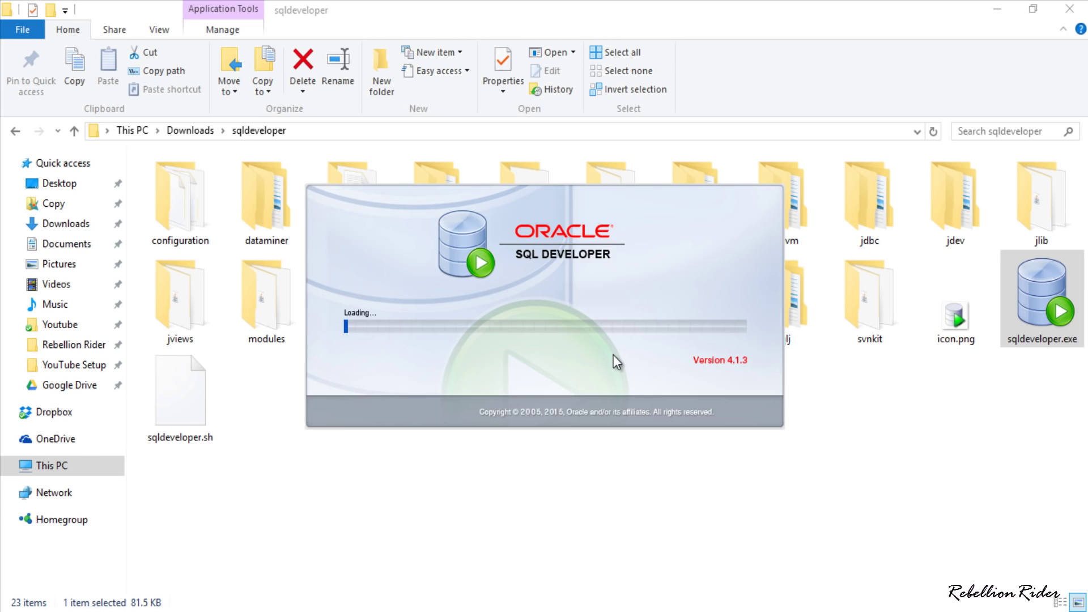